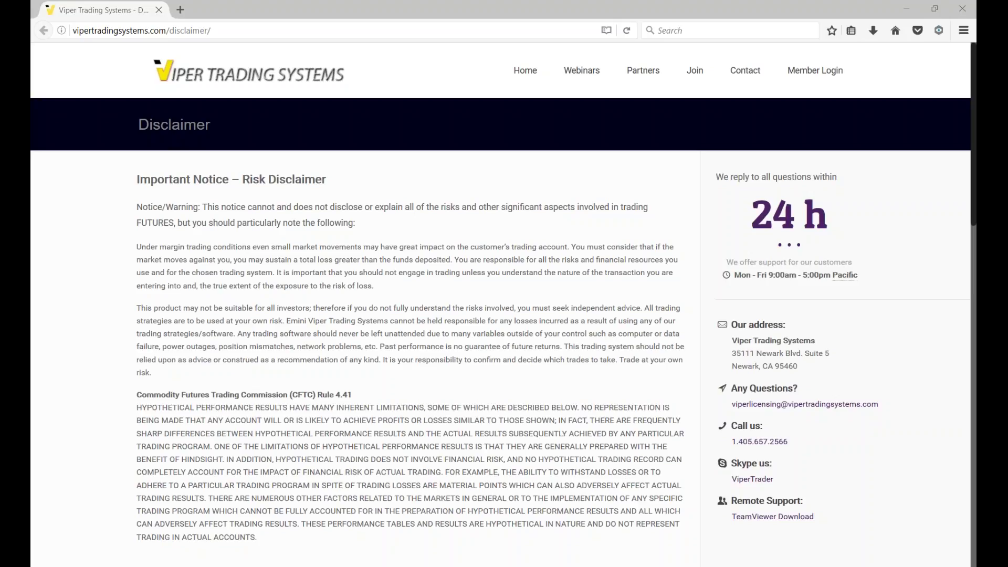
- Switch from the Viper disclaimer page in the browser to the NinjaTrader CL 01-17 chart
key(alt+Tab)
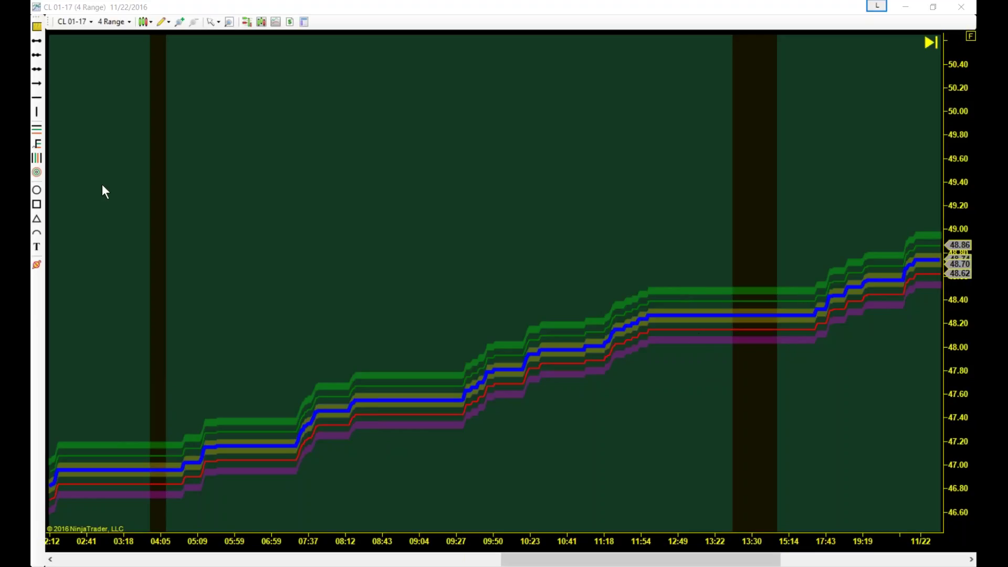
- Draw a rectangle over the flat 48.00–48.50 stretch from about 12:49, then open Rectangle Properties
click(36, 205)
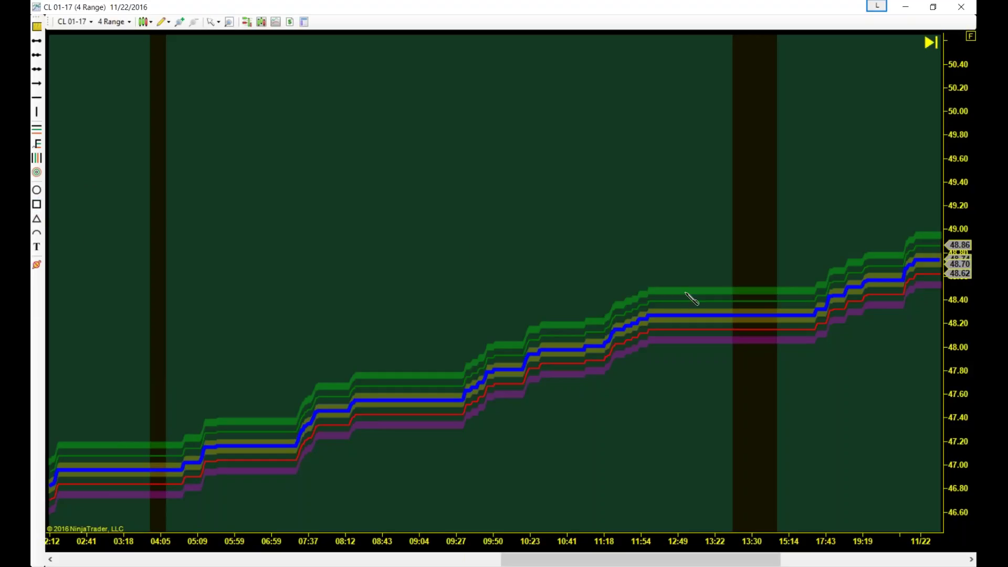
mouse_move(686, 287)
mouse_down()
mouse_move(704, 329)
mouse_move(817, 345)
mouse_up()
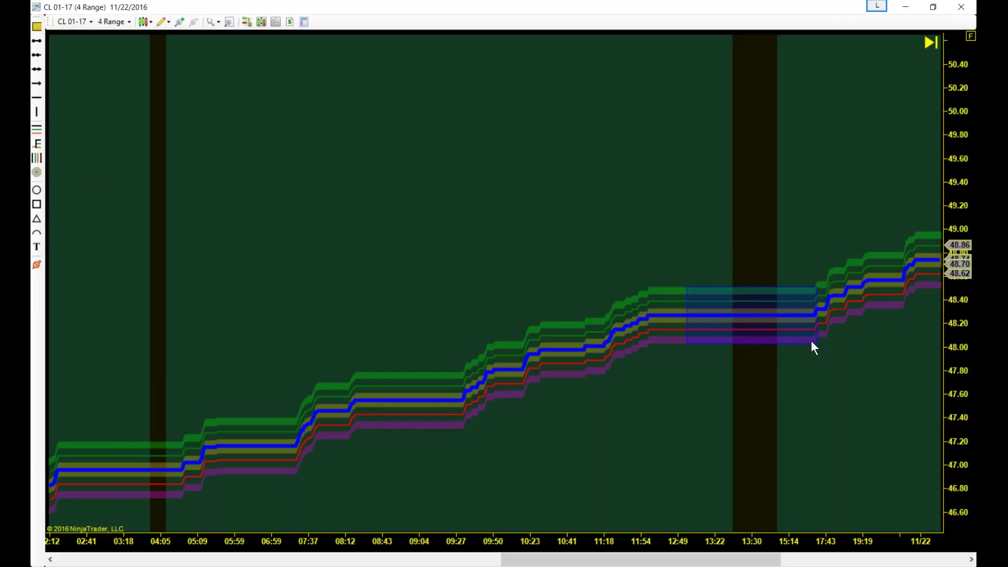
double_click(811, 342)
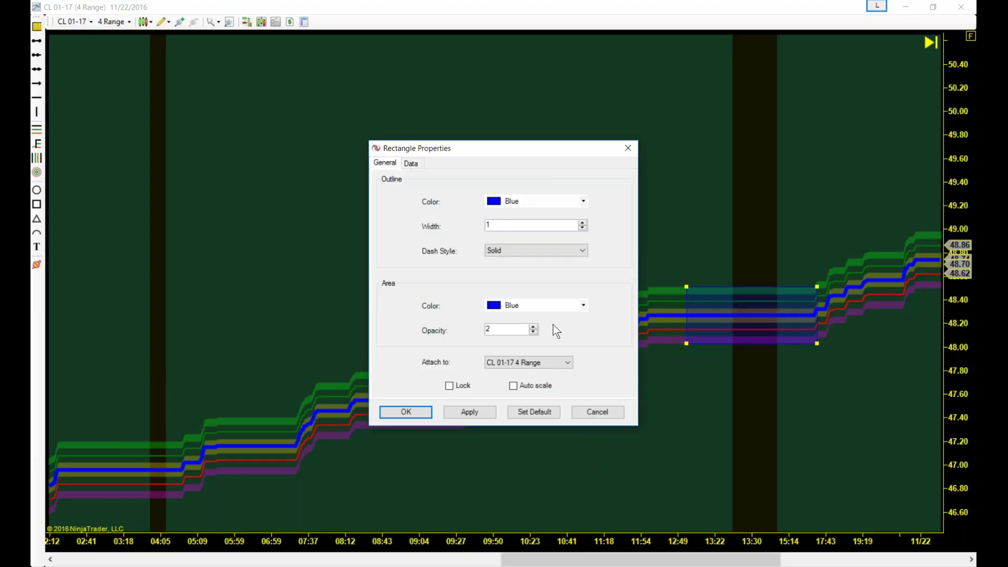
- Replace a trial Crimson fill with a Cyan fill at opacity 4 and confirm
click(583, 305)
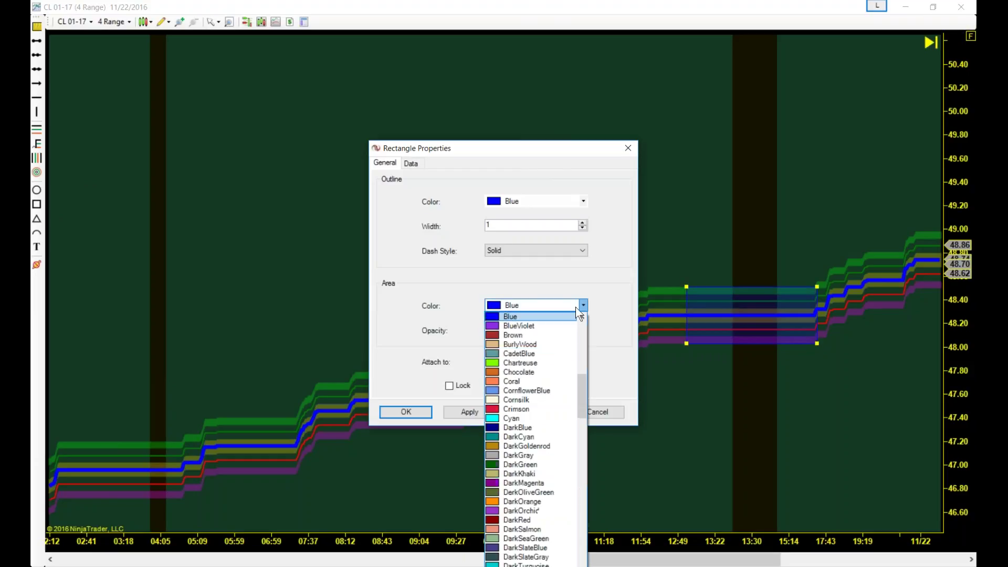
click(503, 409)
click(469, 414)
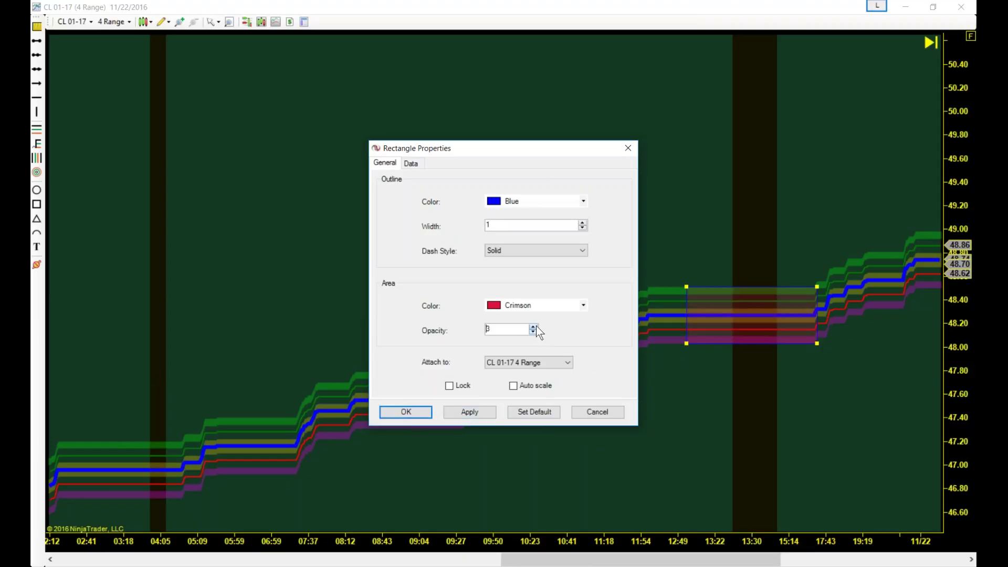
click(583, 305)
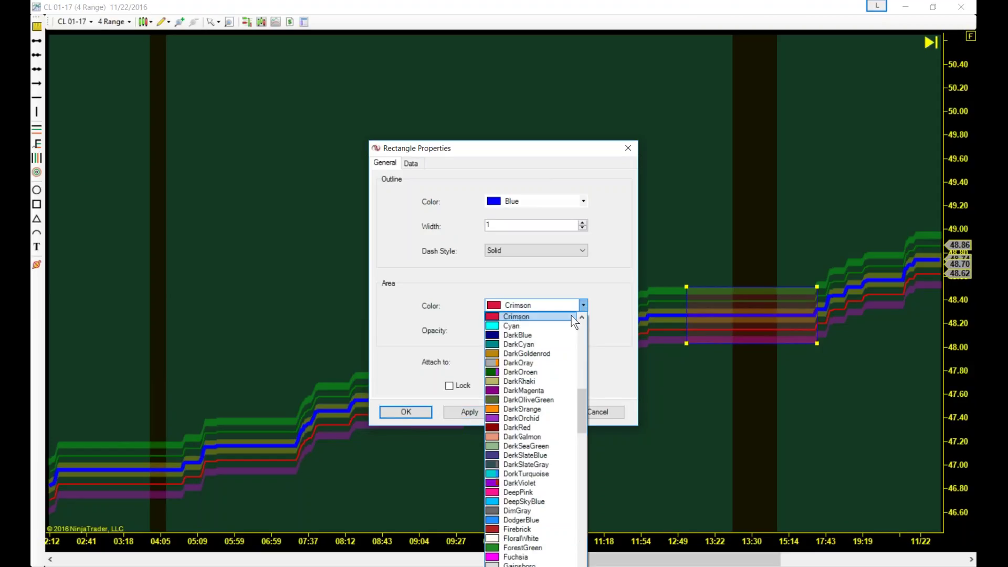
click(492, 324)
click(480, 414)
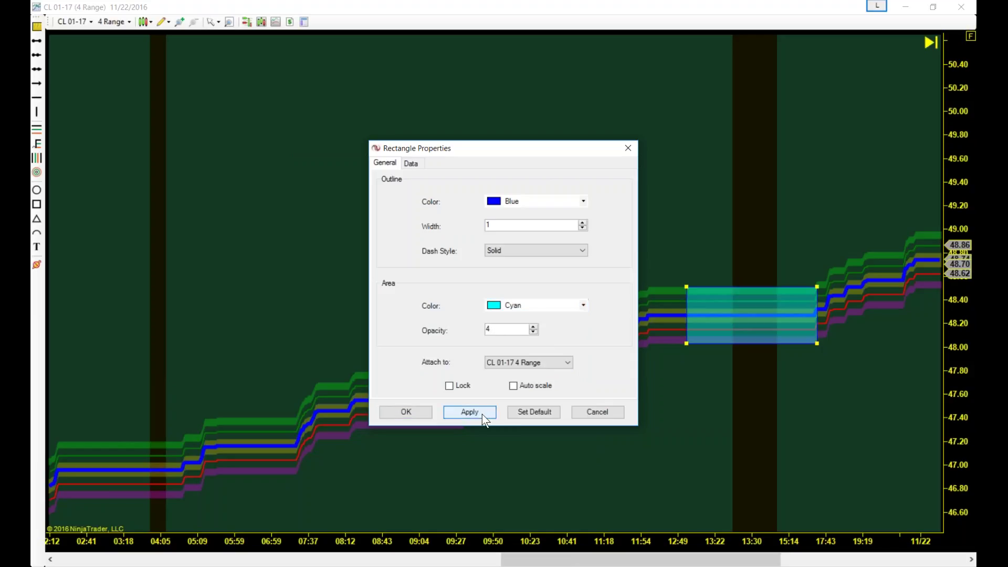
click(401, 413)
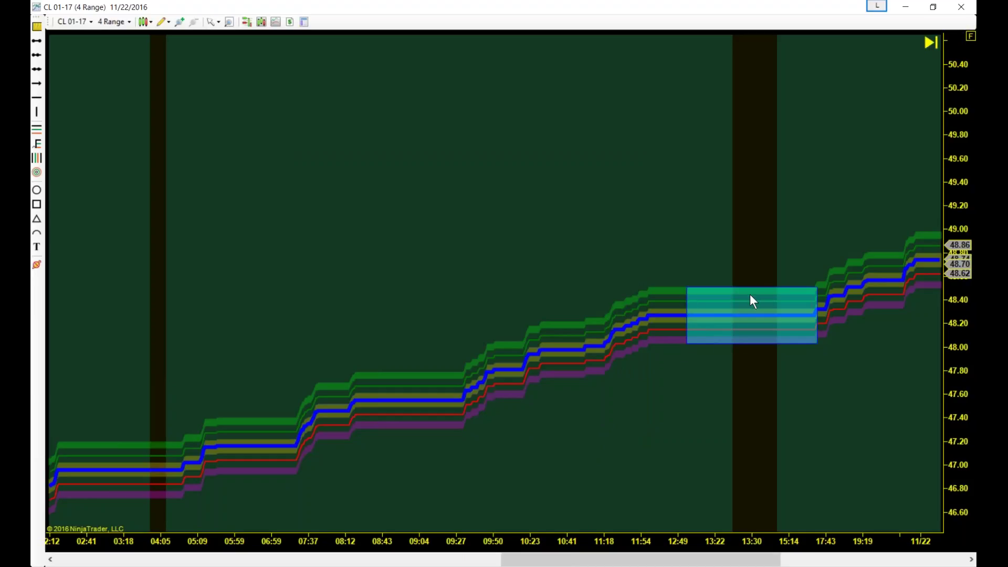
- Move the cyan rectangle up to about 49.20–49.70, then pan back to earlier 11/21 bars
mouse_move(756, 290)
mouse_down()
mouse_move(715, 254)
mouse_move(502, 150)
mouse_up()
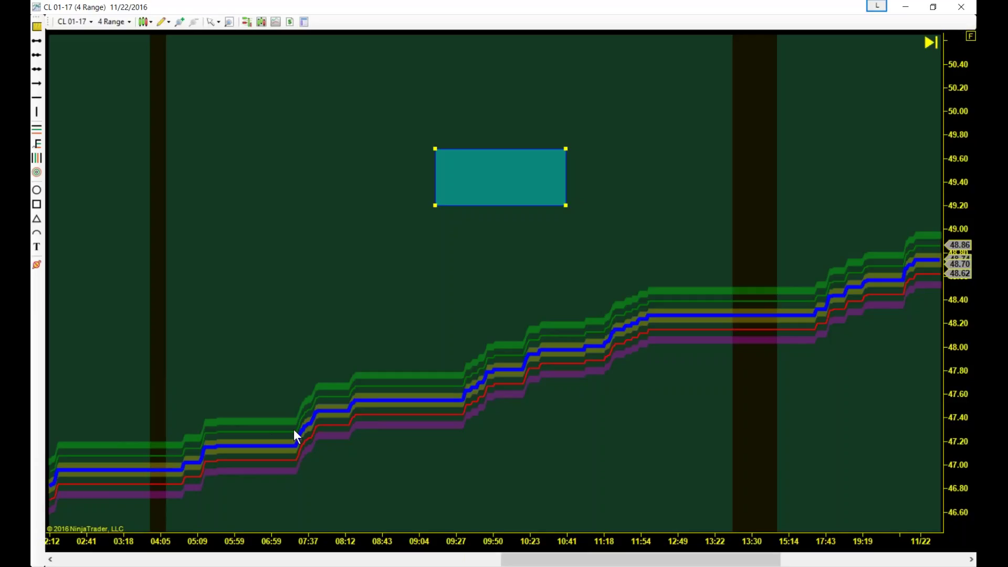
drag(295, 424, 571, 286)
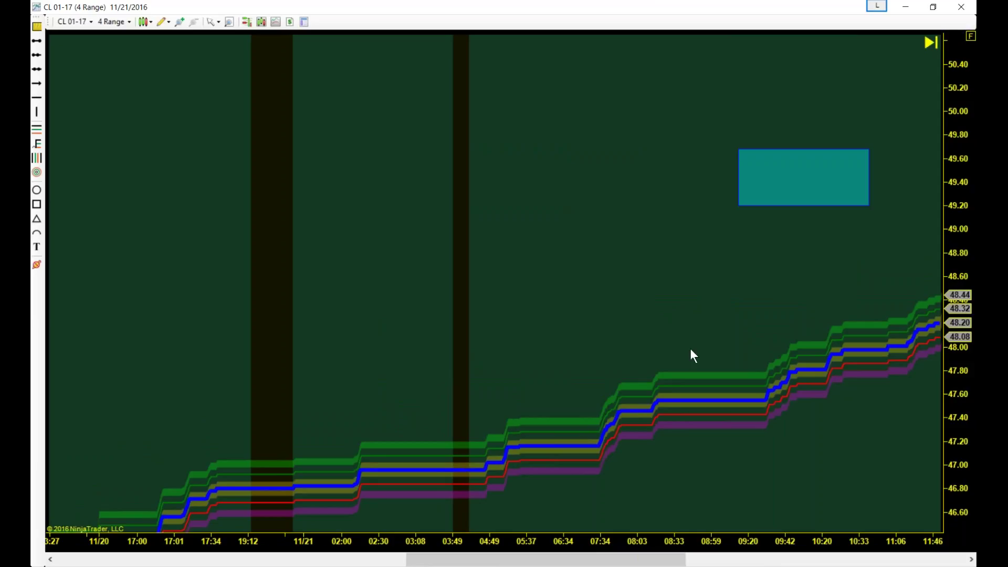
drag(970, 248, 771, 408)
scroll(396, 499, up, 10)
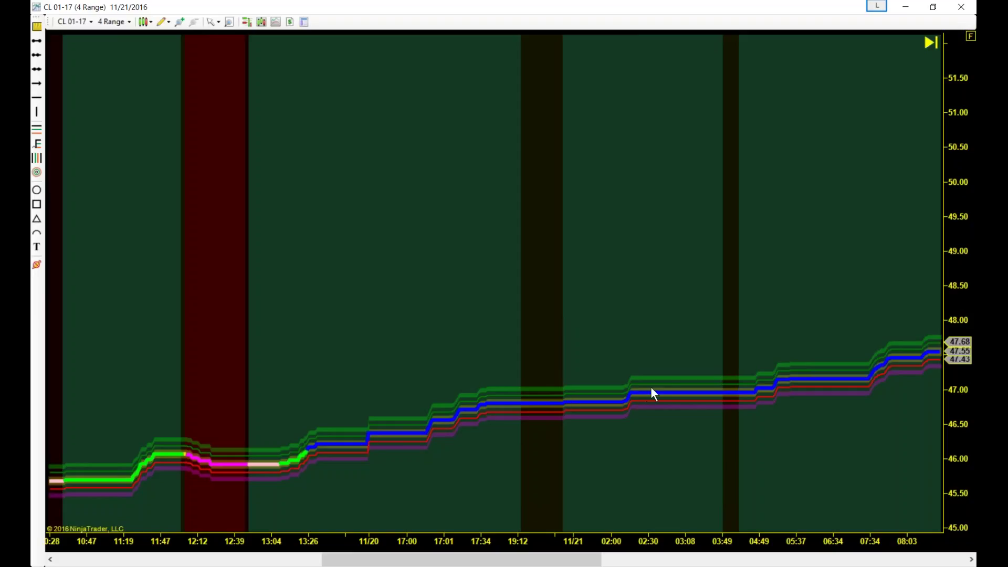
- Pan to the latest 11/22 bars and stretch both scales to enlarge the drop to 48.50
drag(685, 307, 179, 268)
drag(735, 452, 499, 445)
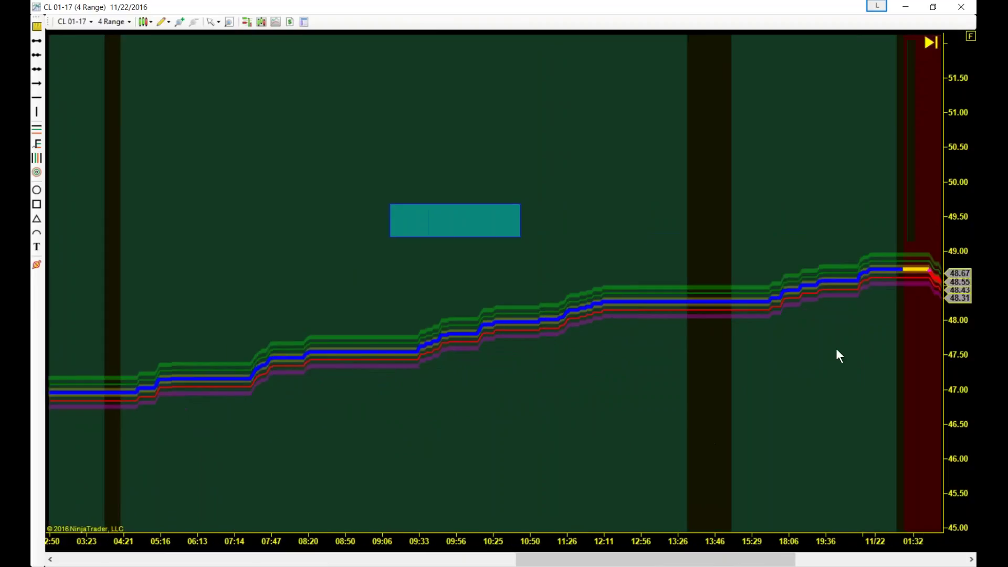
drag(959, 125, 962, 60)
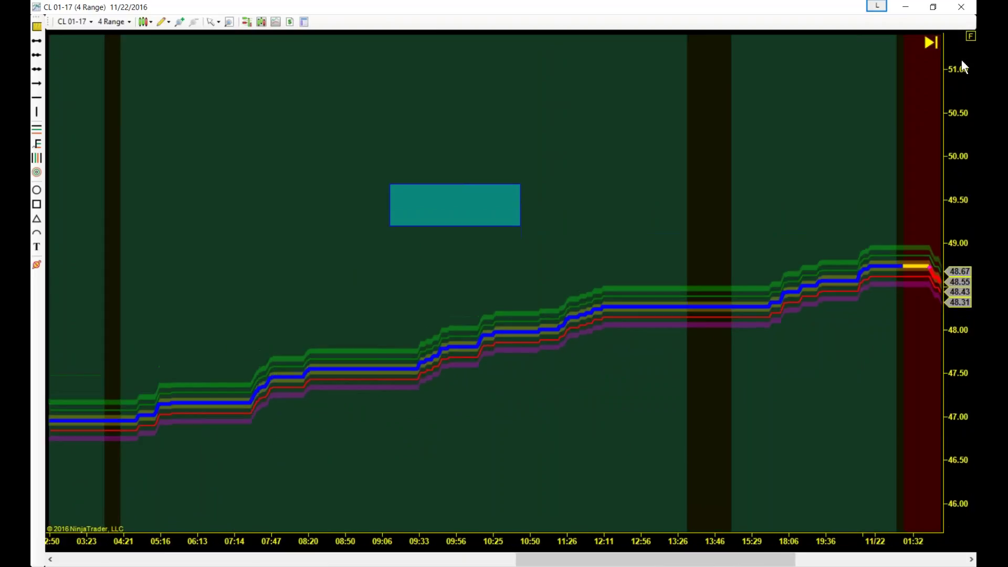
drag(808, 537, 424, 534)
drag(947, 242, 946, 40)
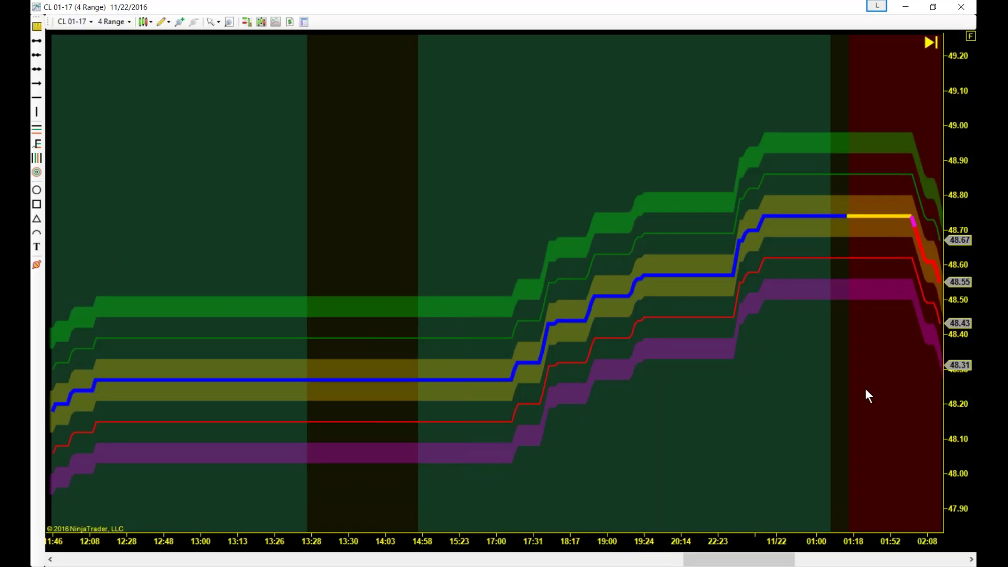
drag(709, 540, 735, 534)
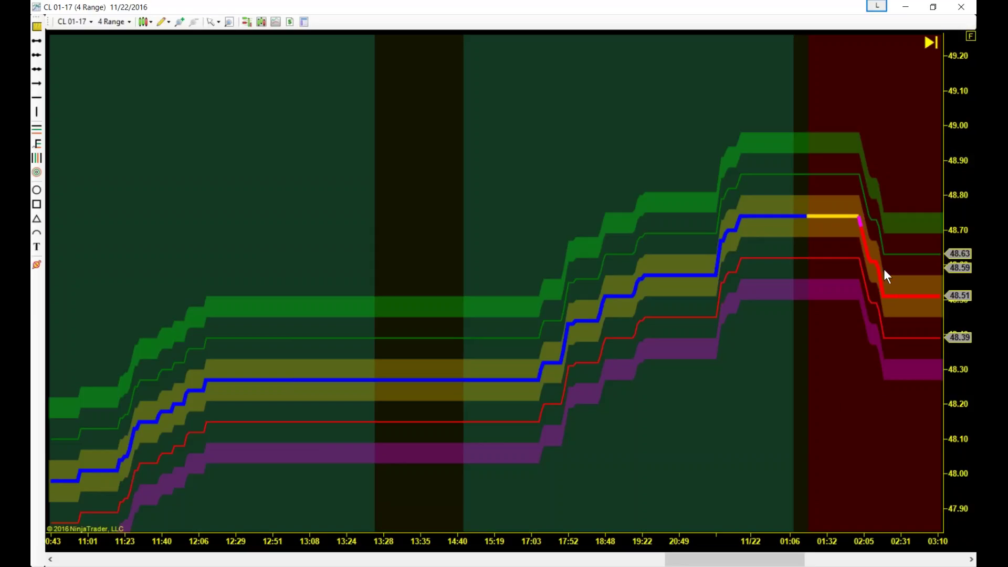
- Step forward through 11/22 bars to 07:10, then scroll back to the 02:08–03:56 red-to-green turn
drag(749, 499, 700, 480)
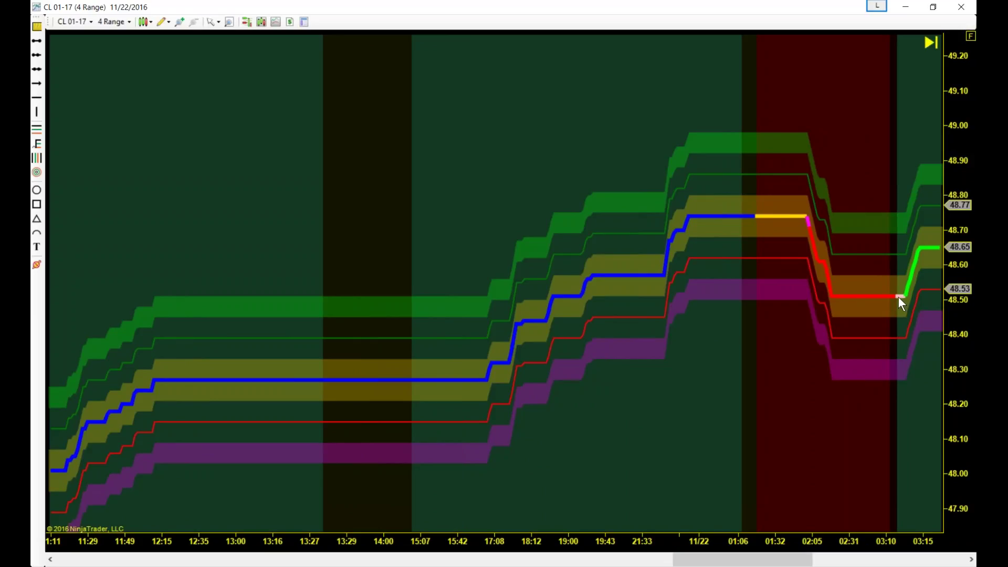
drag(709, 541, 142, 520)
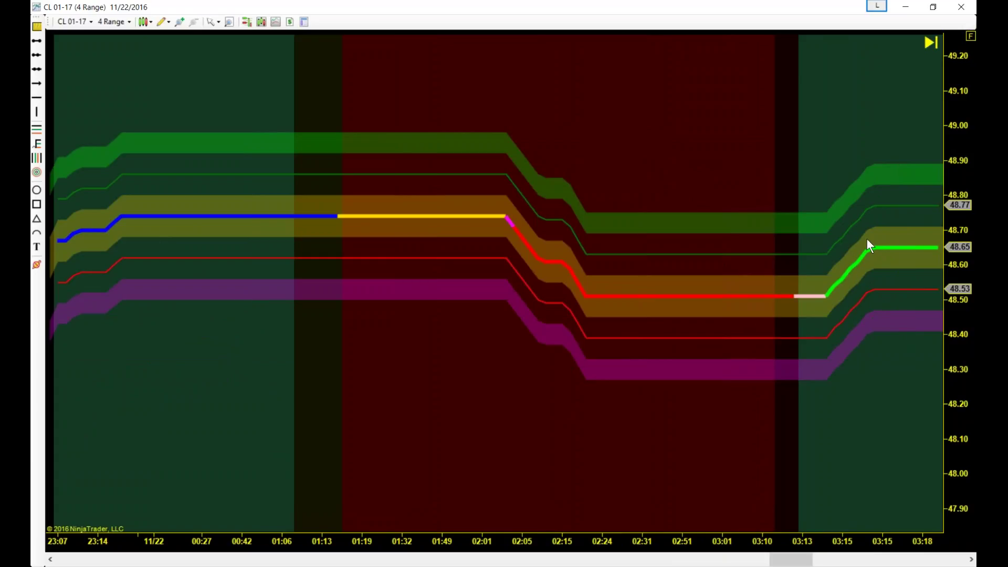
drag(754, 175, 306, 158)
drag(706, 415, 511, 287)
drag(796, 361, 531, 361)
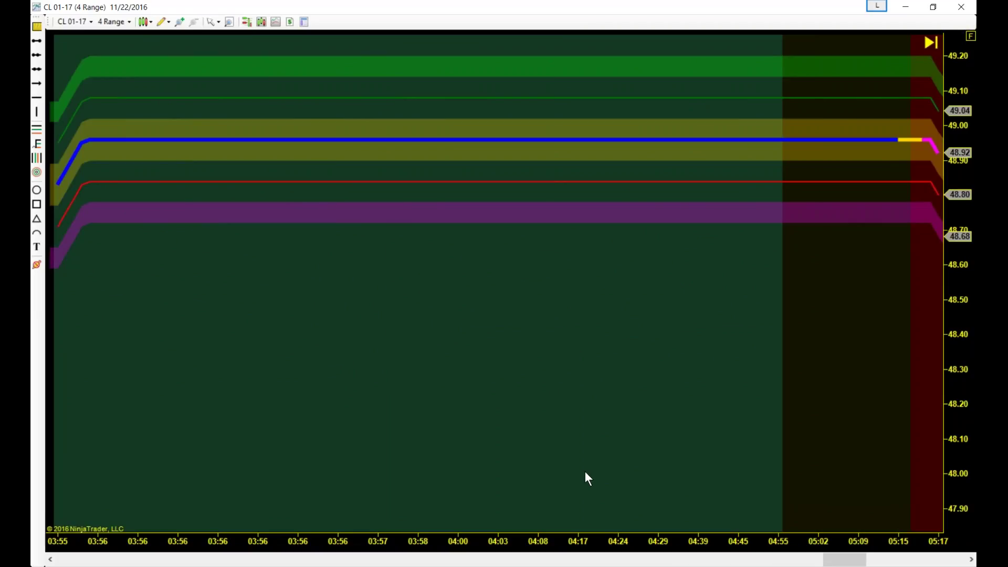
drag(621, 461, 315, 409)
drag(547, 415, 498, 412)
drag(573, 407, 371, 417)
drag(717, 465, 529, 471)
drag(697, 474, 607, 463)
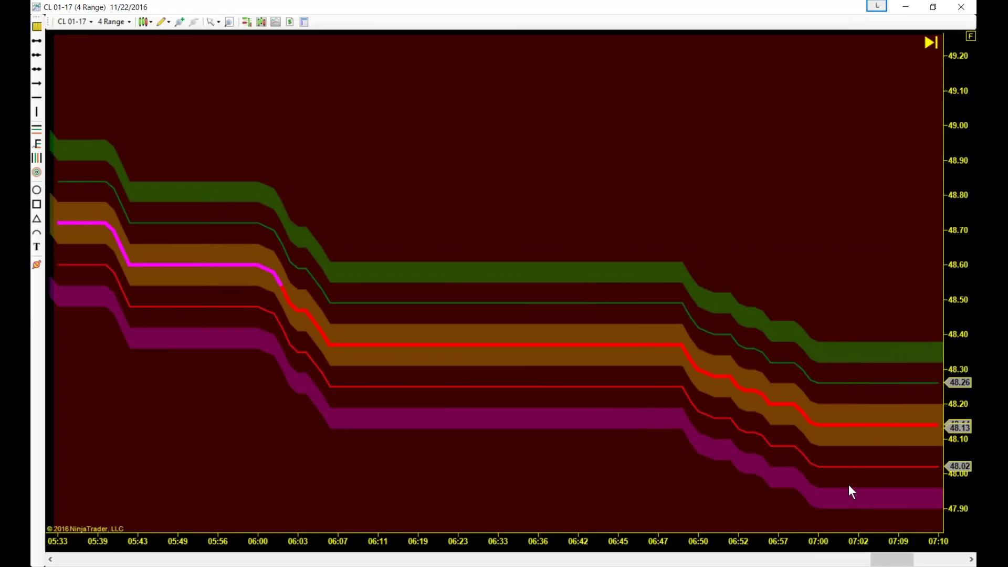
scroll(391, 412, up, 5)
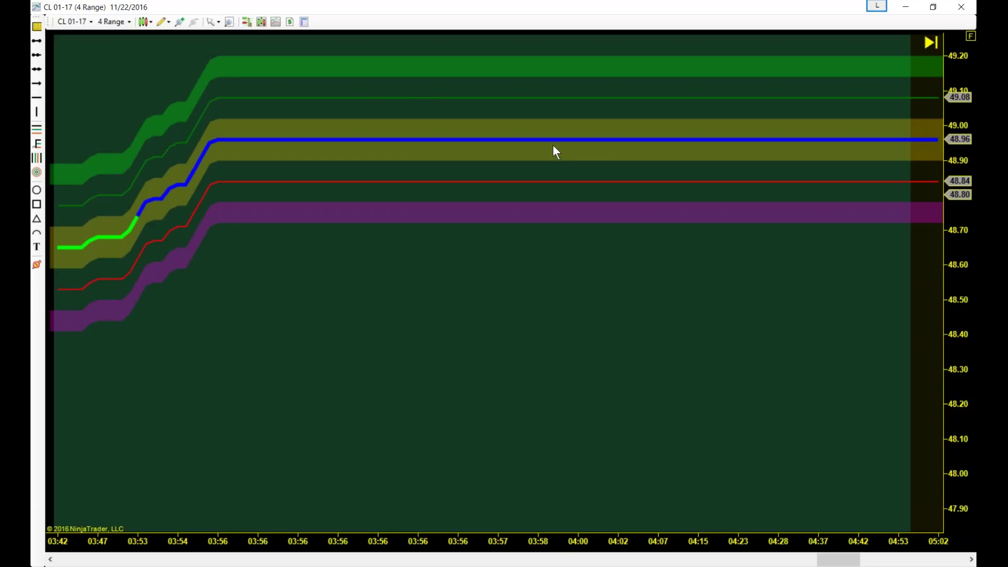
scroll(398, 454, up, 10)
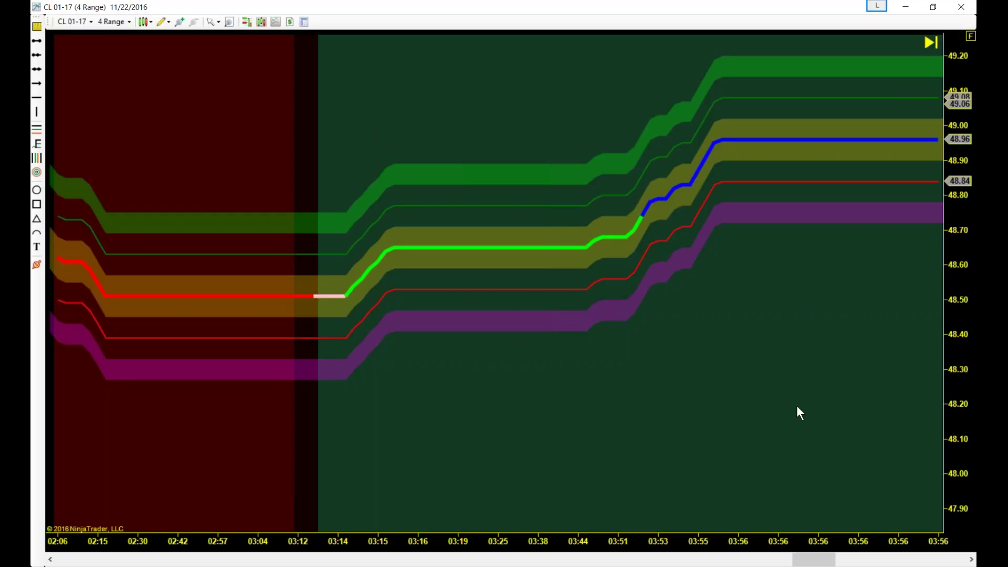
- Compress the time and price scales and jump to the latest 11/22 bars around 07:48
drag(797, 407, 526, 439)
drag(373, 539, 500, 541)
scroll(283, 459, up, 10)
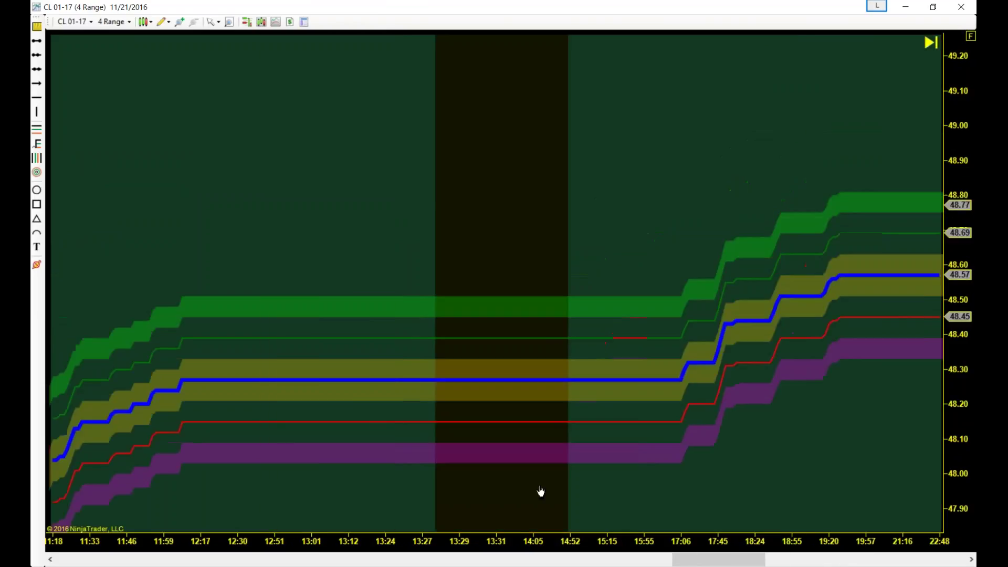
scroll(541, 492, up, 5)
drag(494, 539, 939, 313)
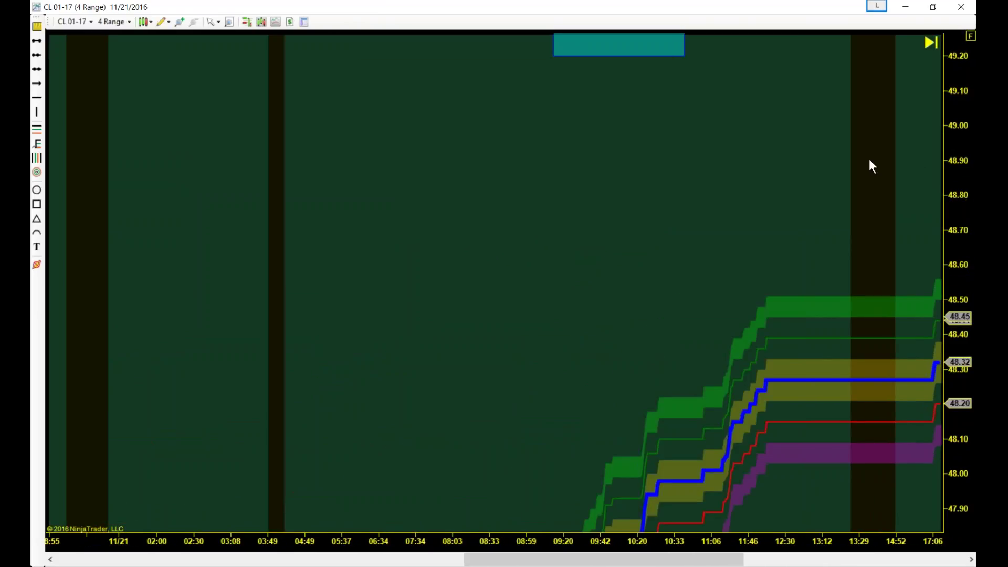
scroll(868, 159, down, 2)
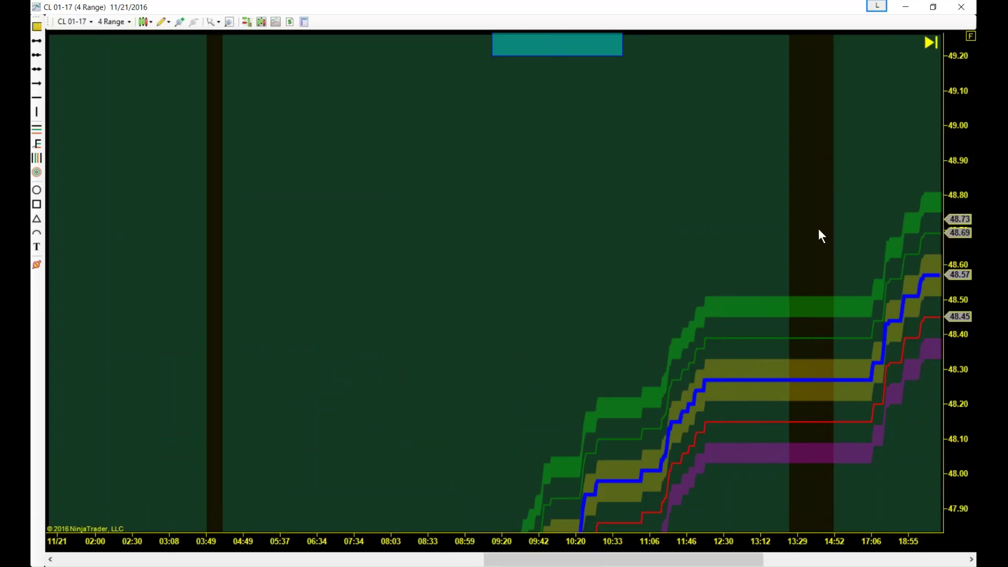
drag(944, 215, 936, 318)
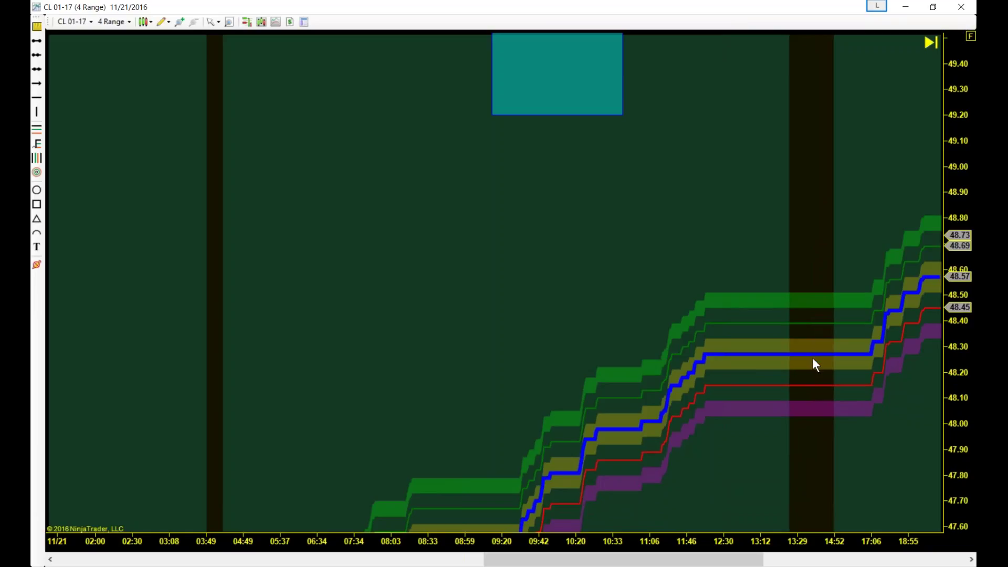
click(928, 41)
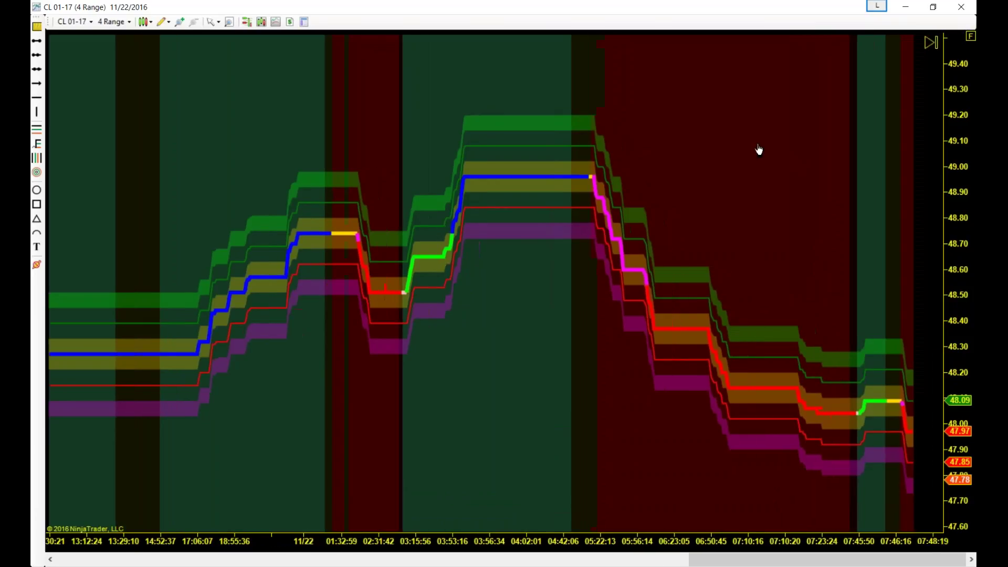
- Zoom in on the most recent bars and restore automatic price-scale fitting
drag(692, 546, 358, 526)
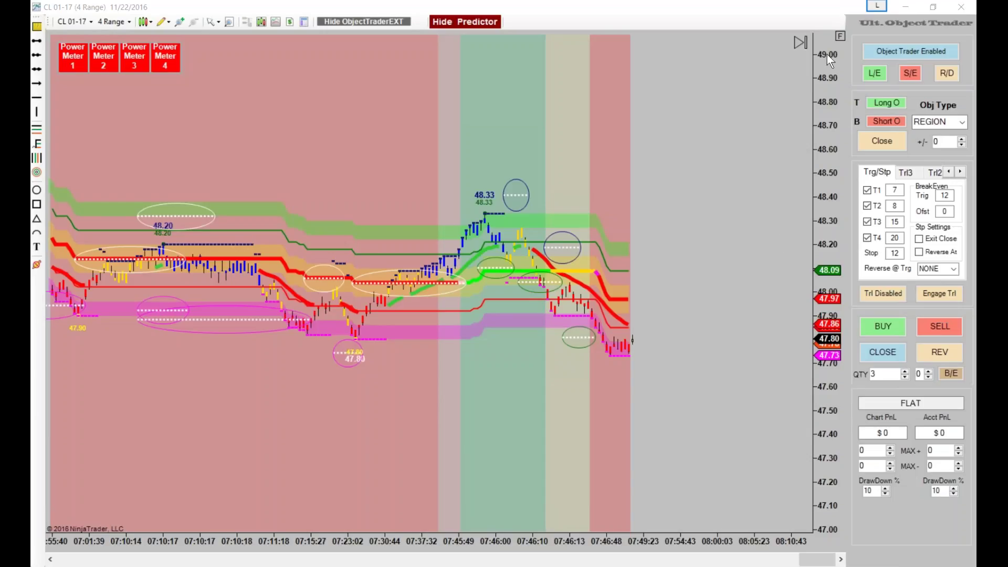
click(839, 35)
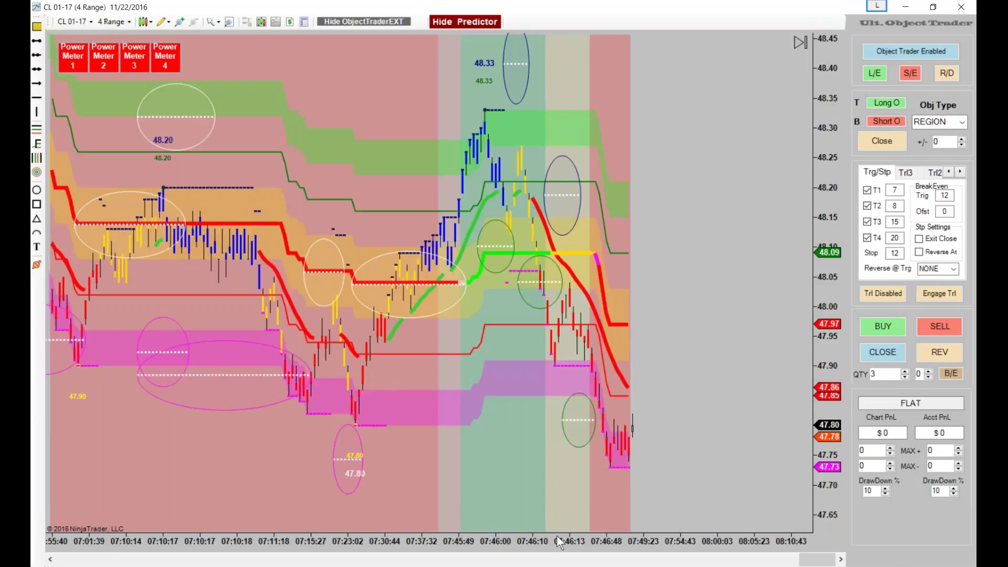